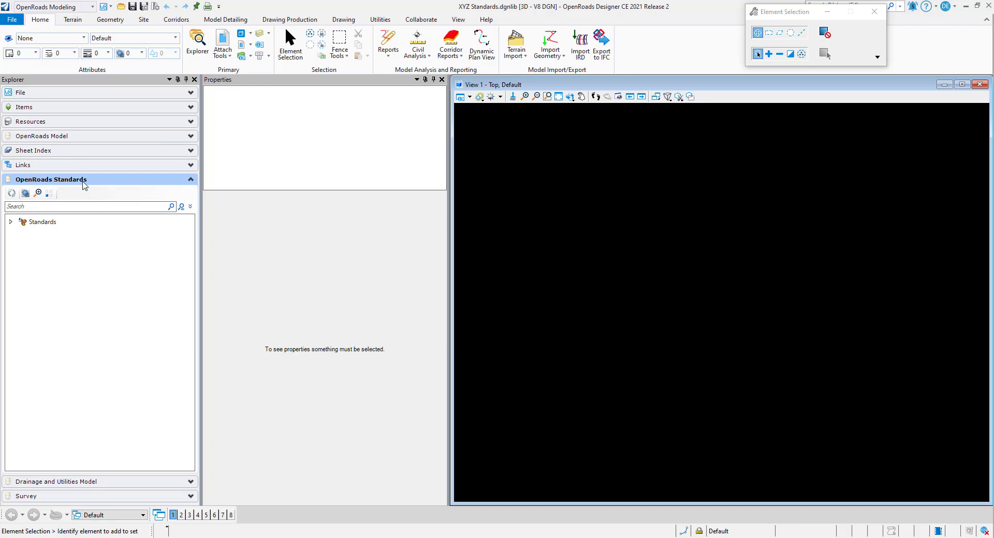
- Create a new survey setting under Survey Settings in XYZ Standards.dgnlib
left_click(12, 222)
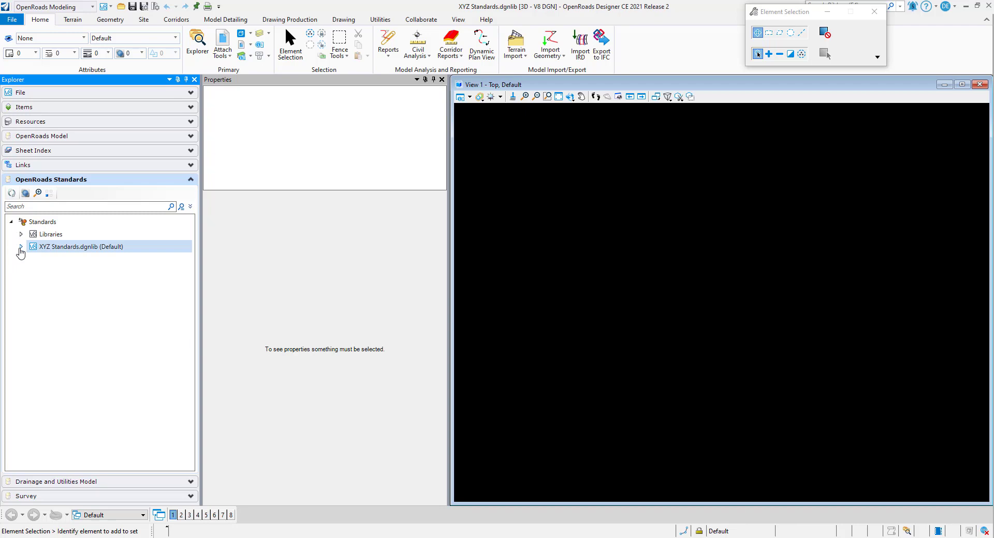
left_click(21, 247)
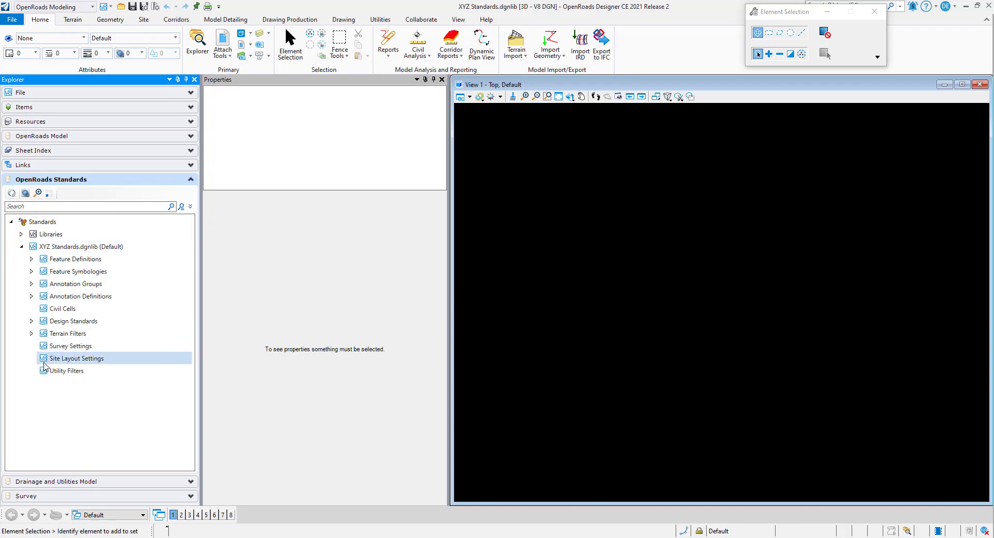
left_click(99, 350)
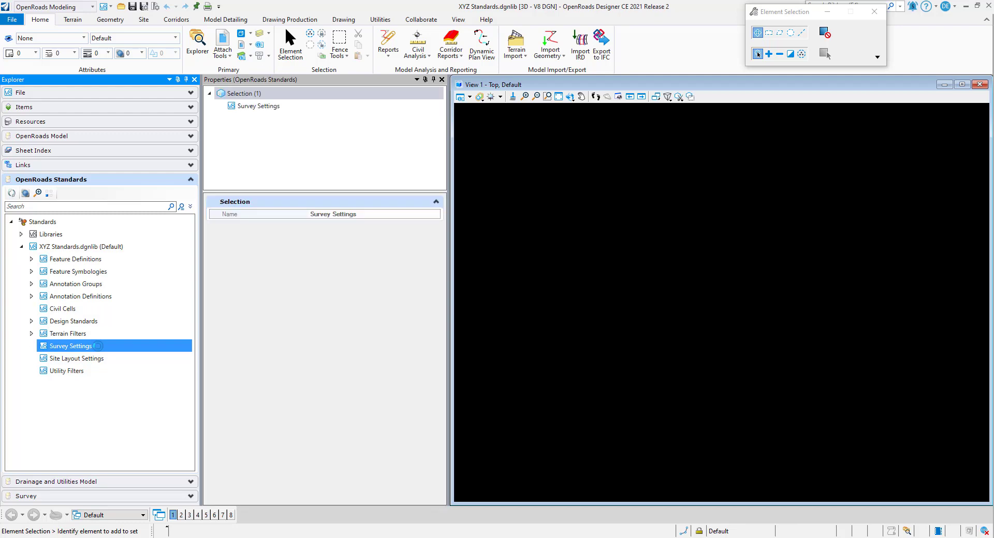
right_click(98, 347)
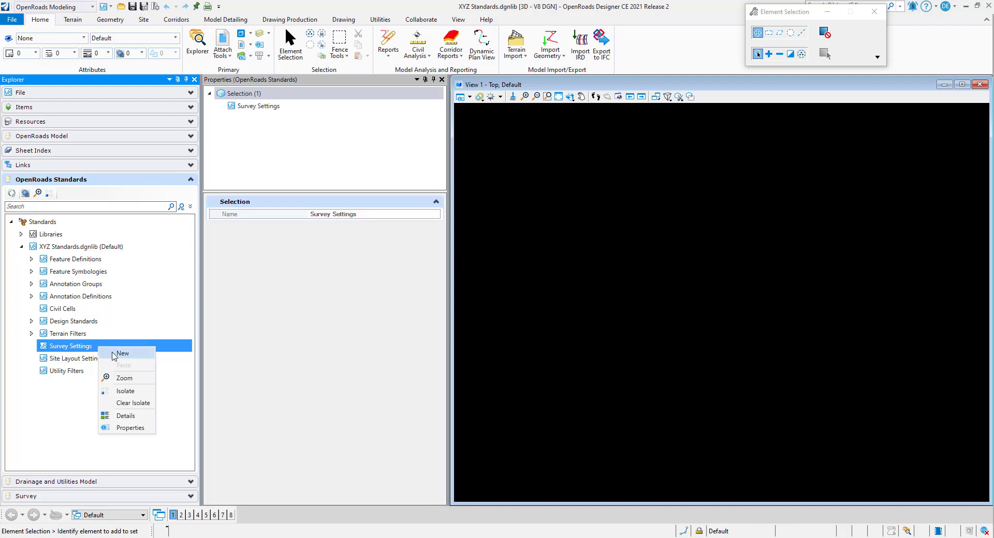
left_click(114, 354)
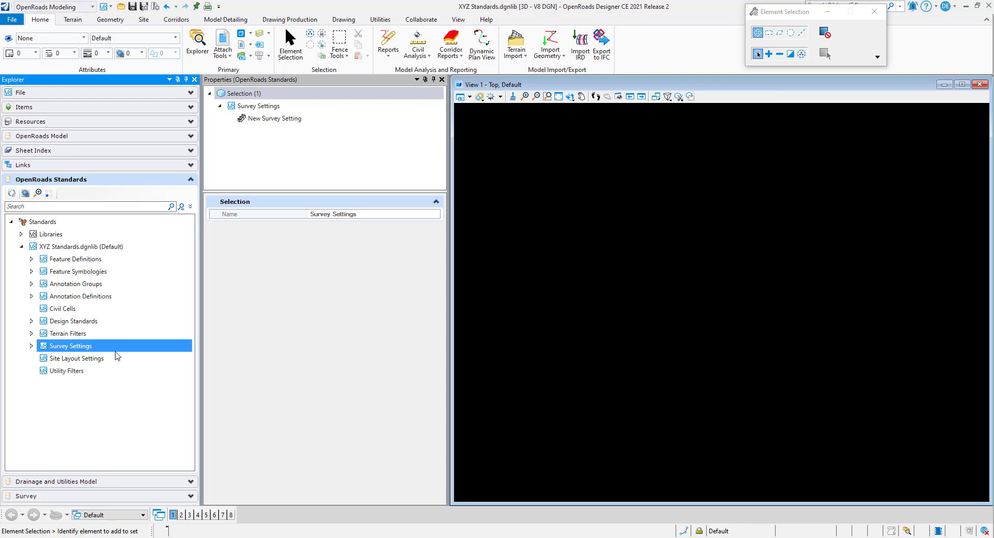
- Rename the new survey setting as XYZ Survey Settings
left_click(31, 346)
left_click(92, 361)
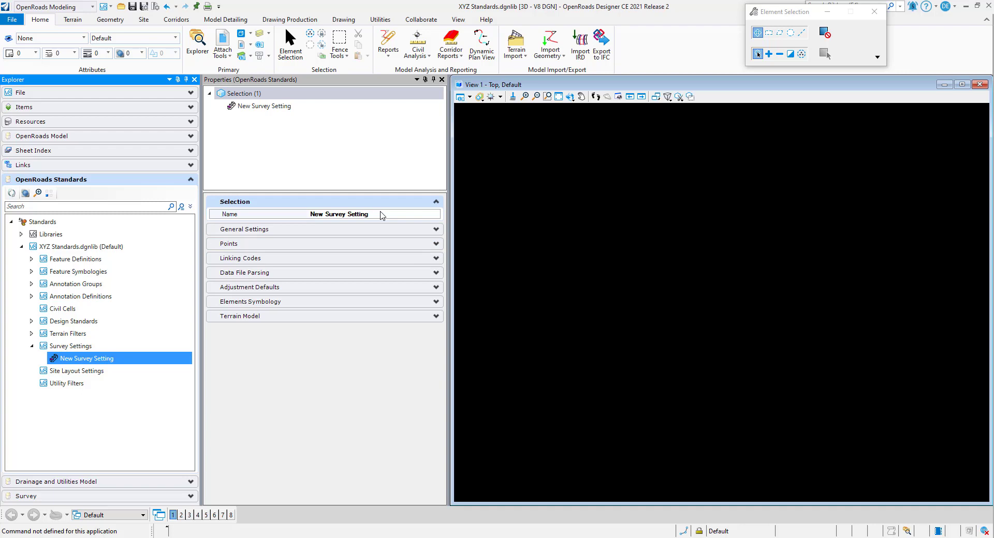
left_click_drag(381, 214, 291, 227)
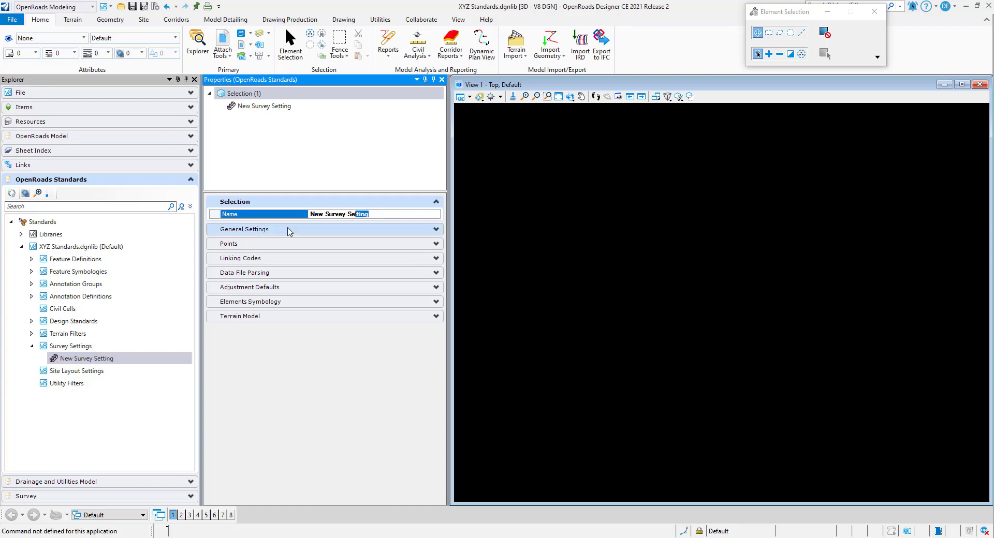
left_click(367, 214)
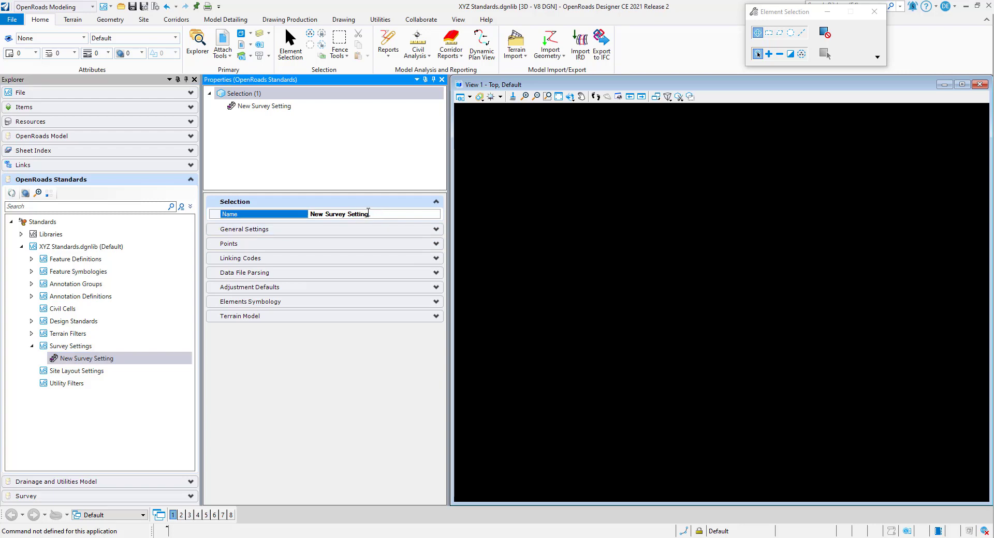
key("BackSpace")
key("BackSpace")
key("BackSpace")
key("BackSpace")
key("BackSpace")
key("BackSpace")
key("BackSpace")
key("BackSpace")
key("BackSpace")
key("BackSpace")
key("BackSpace")
key("BackSpace")
key("BackSpace")
key("BackSpace")
key("BackSpace")
key("BackSpace")
key("BackSpace")
key("BackSpace")
type("XYZ")
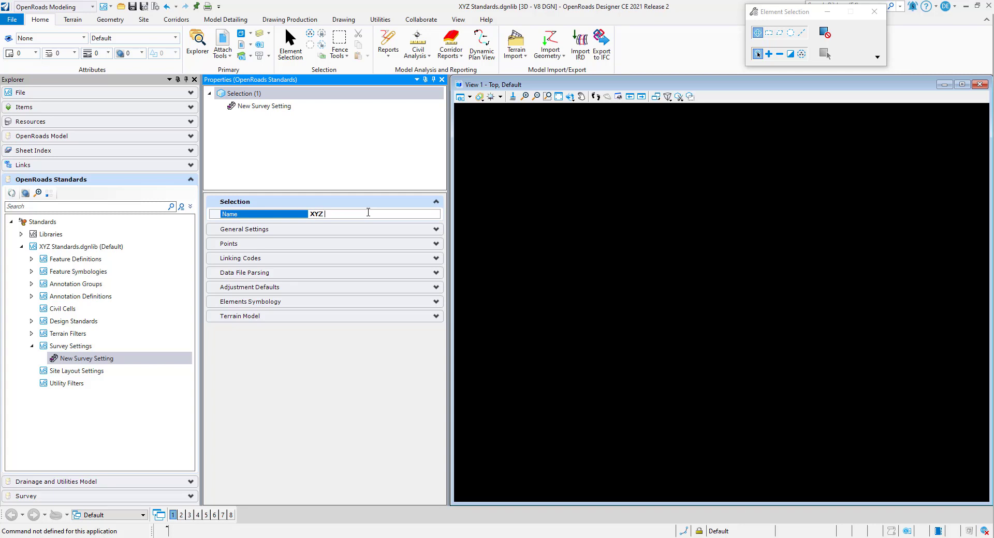
type(" Survey Settings")
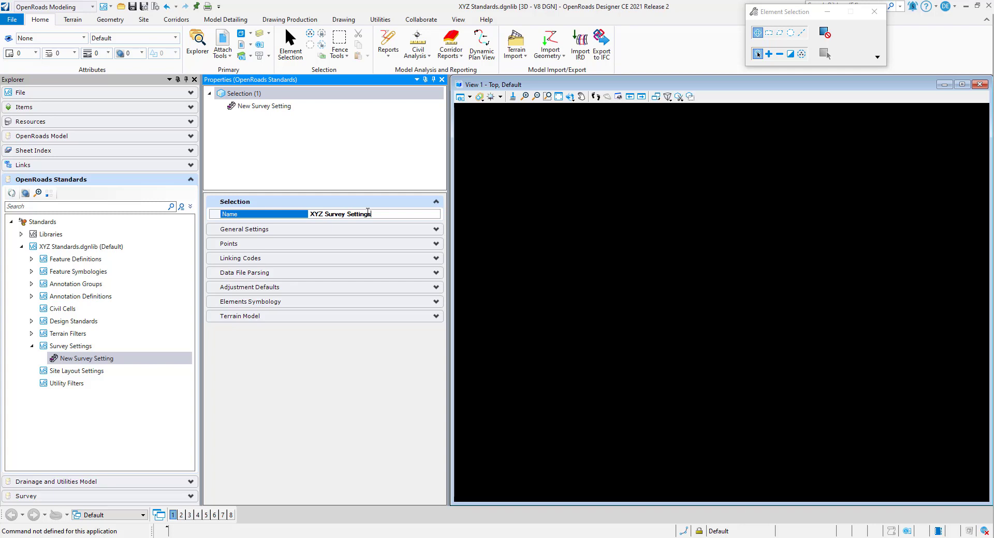
left_click(335, 459)
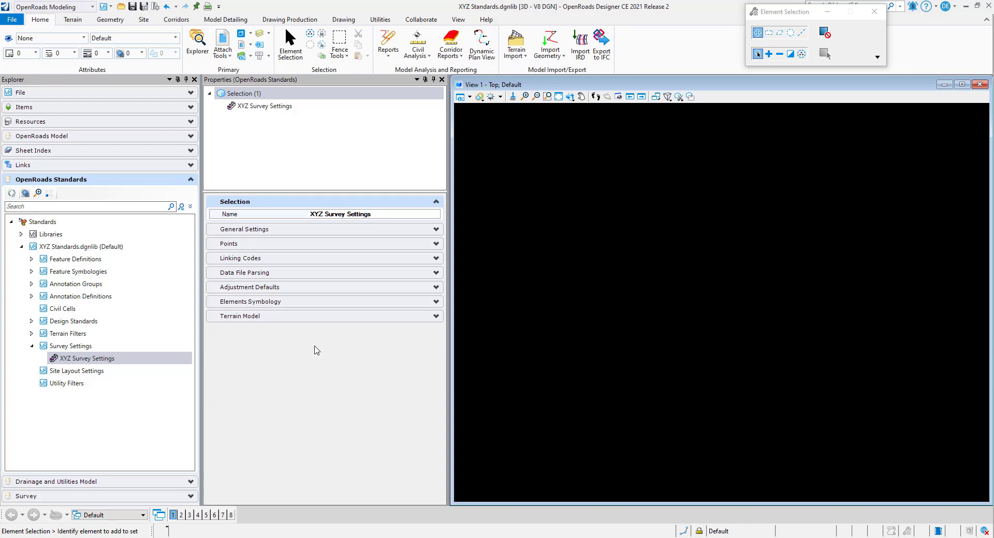
- In the general settings of XYZ Survey Settings, set Create Log File and Append Notes to Description to True
left_click(295, 231)
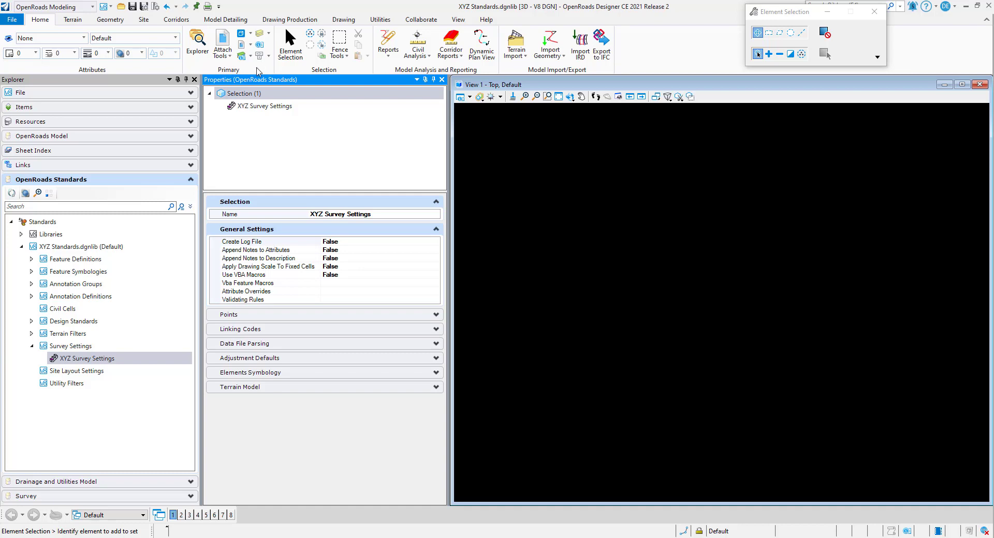
left_click(435, 242)
left_click(435, 242)
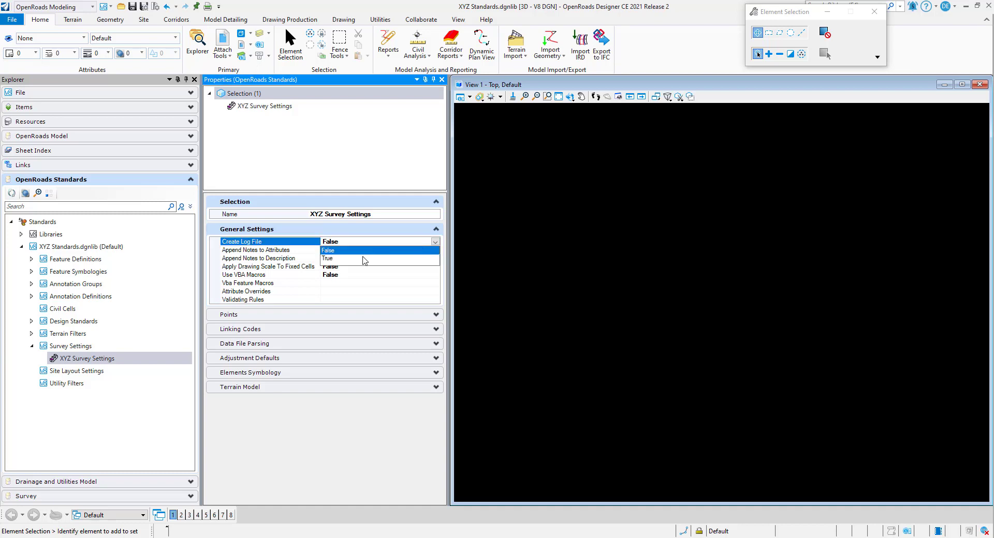
left_click(364, 259)
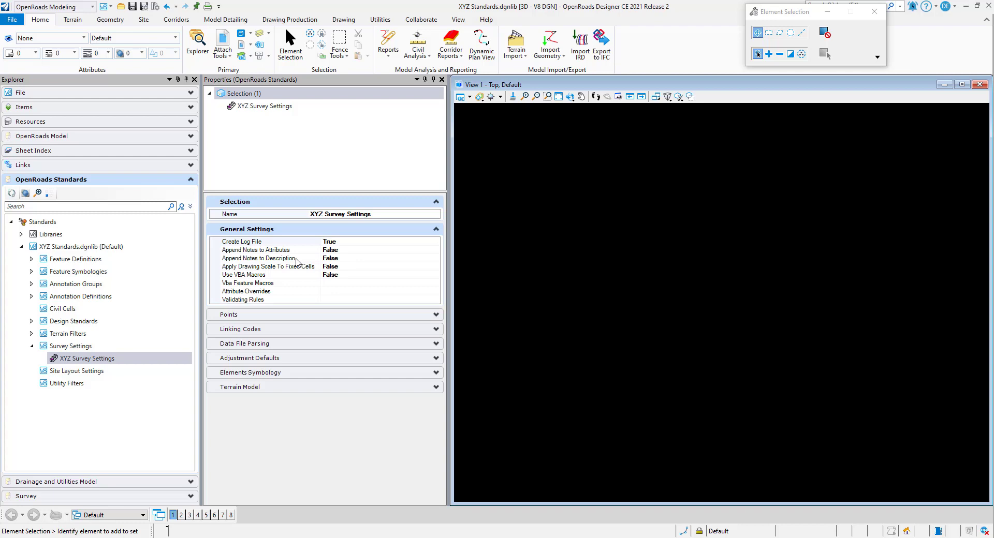
left_click(417, 259)
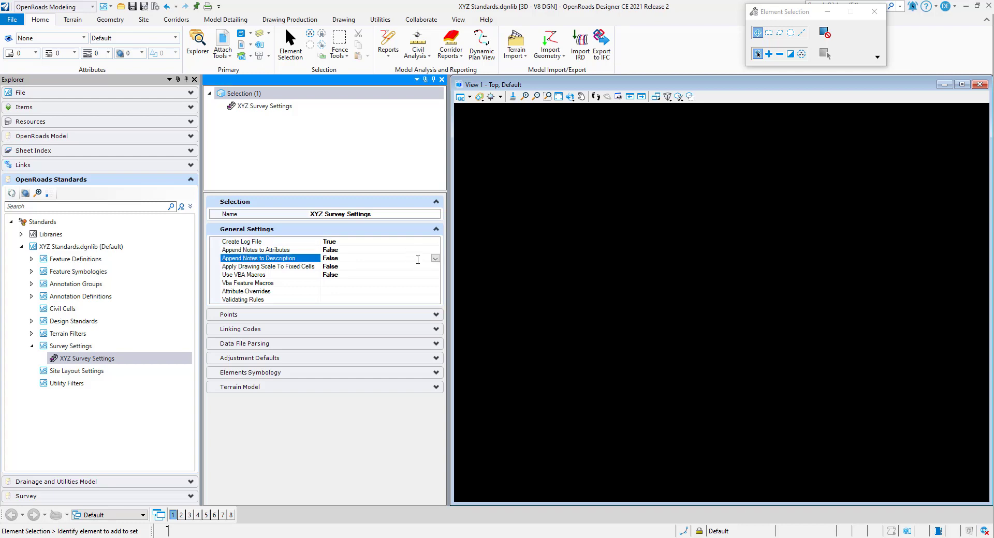
left_click(435, 258)
left_click(371, 275)
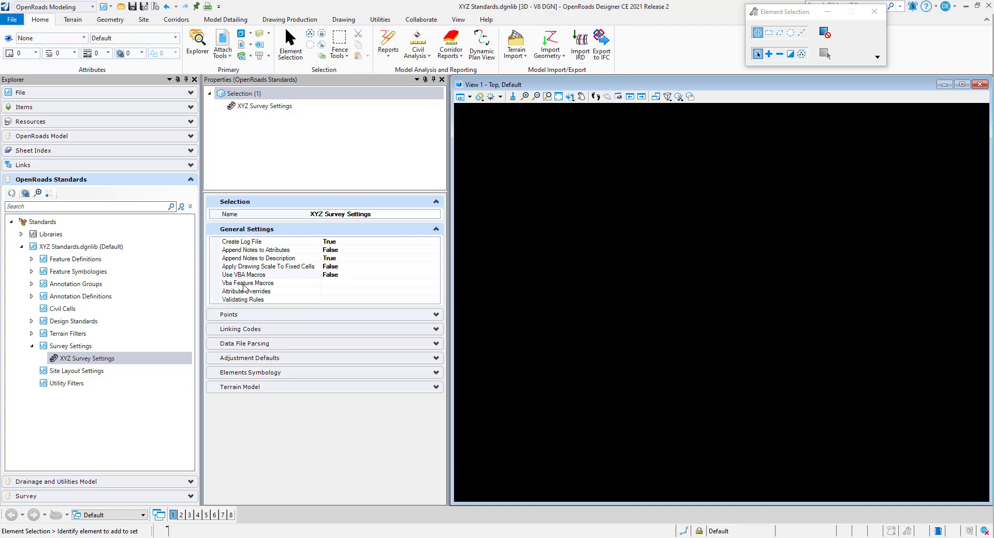
- Set Use VBA Macros to True and add a Point entry to the VBA feature macros
double_click(300, 274)
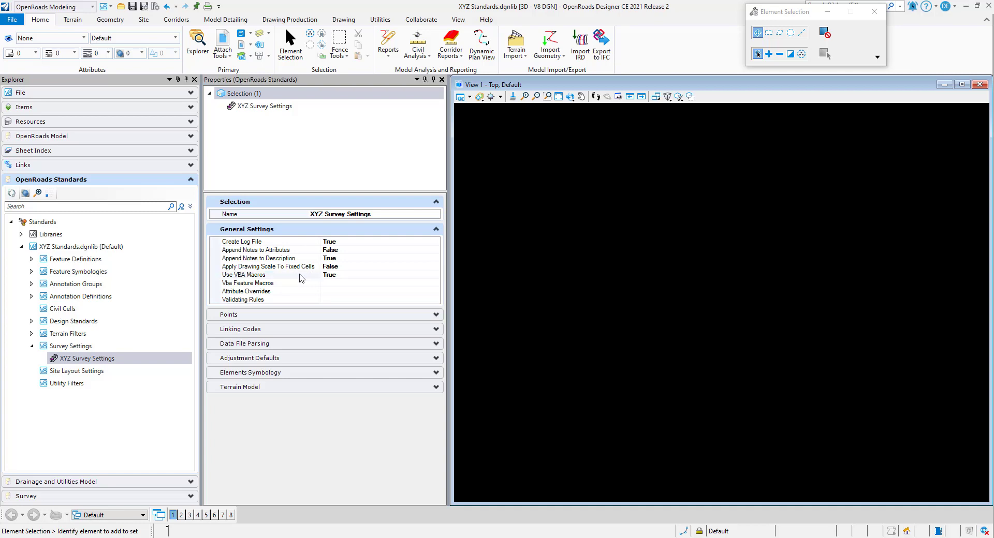
left_click(370, 284)
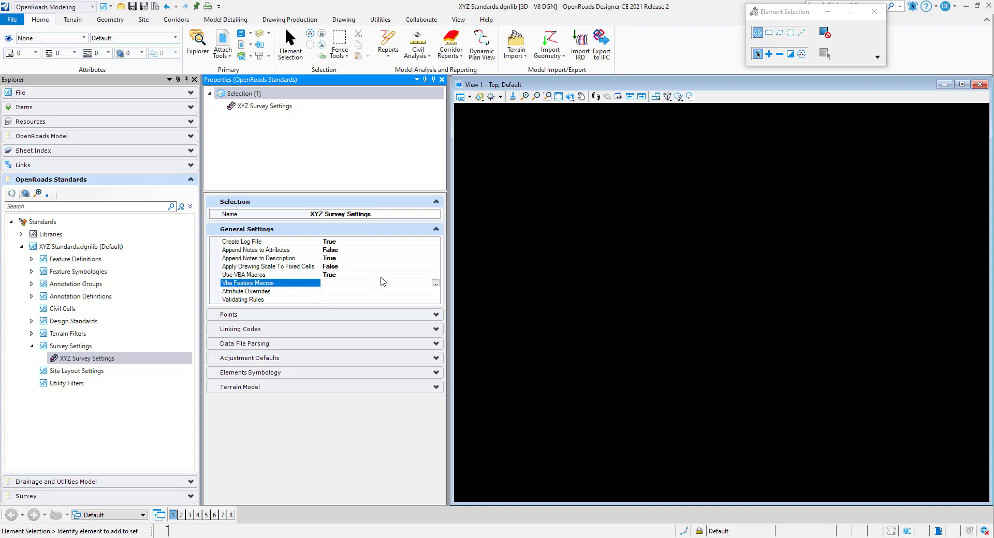
left_click(435, 283)
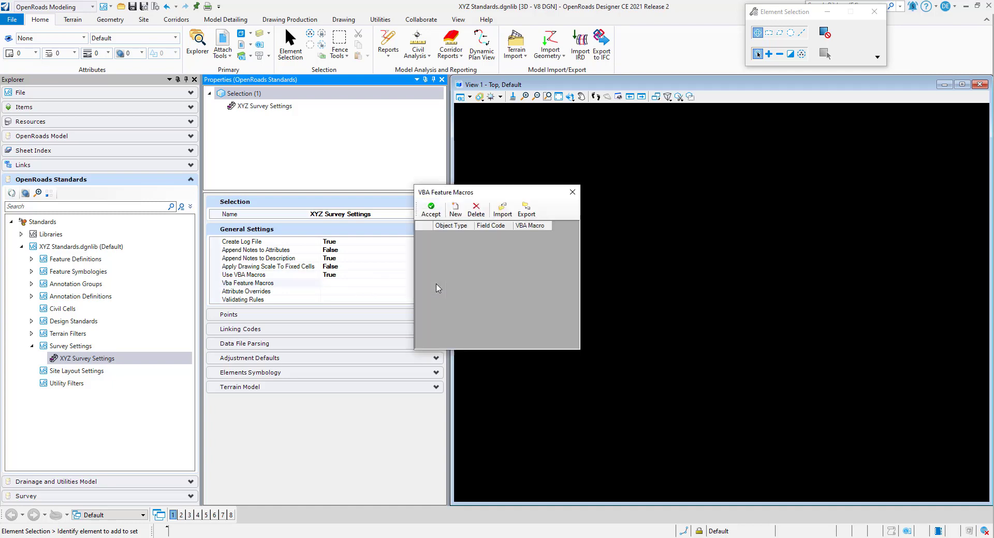
left_click(455, 211)
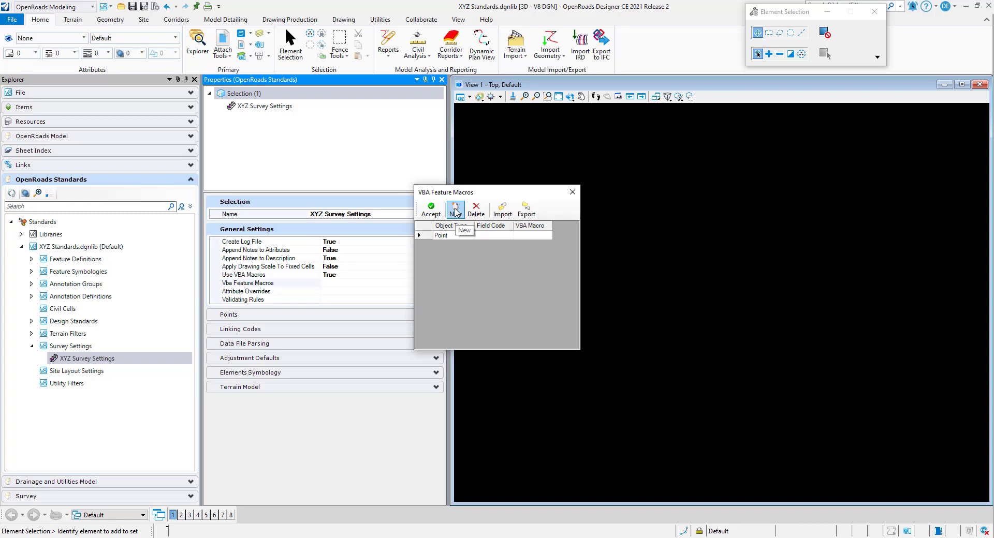
left_click(467, 237)
left_click(467, 237)
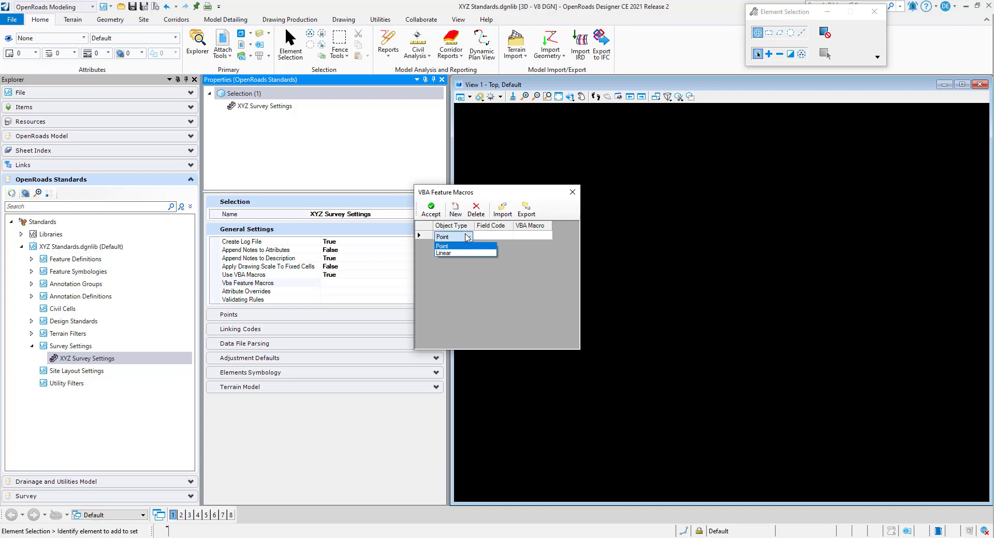
left_click(461, 246)
left_click(485, 235)
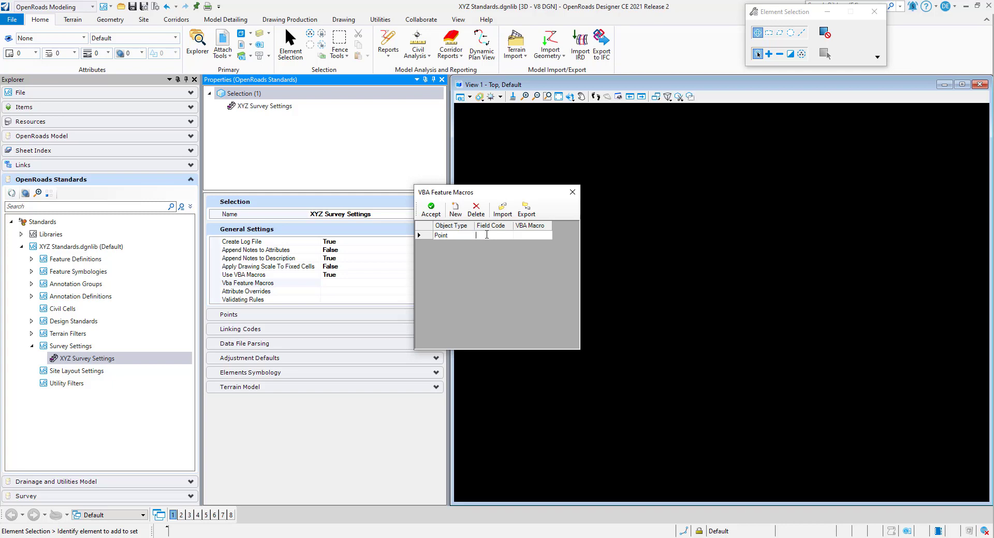
left_click(529, 237)
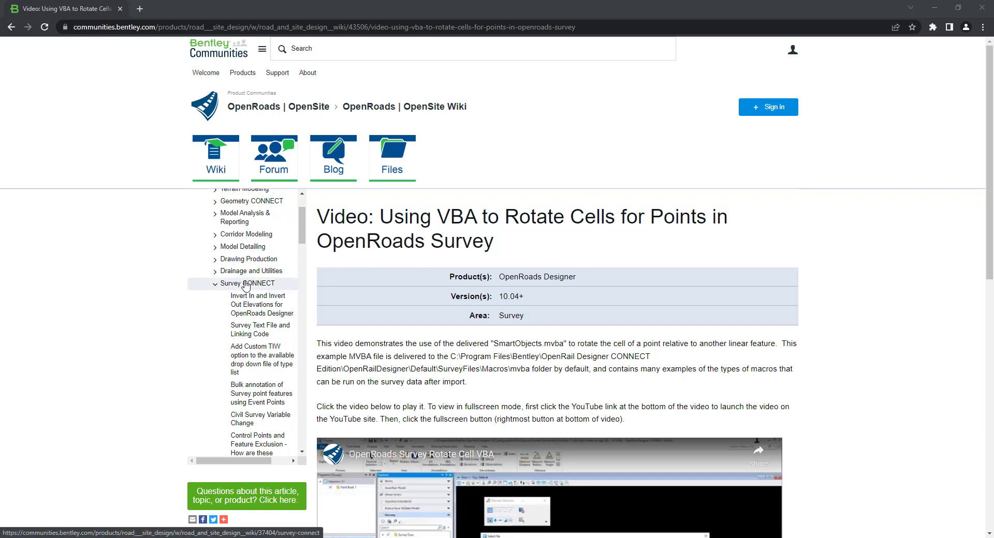
- In the Bentley Communities wiki, browse the Survey CONNECT topics for the article on using VBA to rotate cells for points
scroll(248, 284, "down", 10)
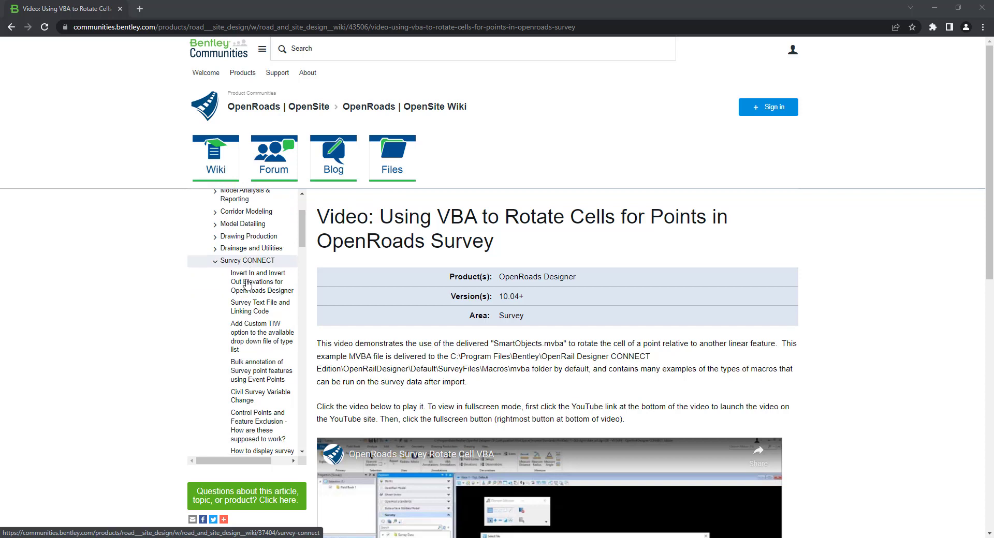
scroll(248, 284, "down", 6)
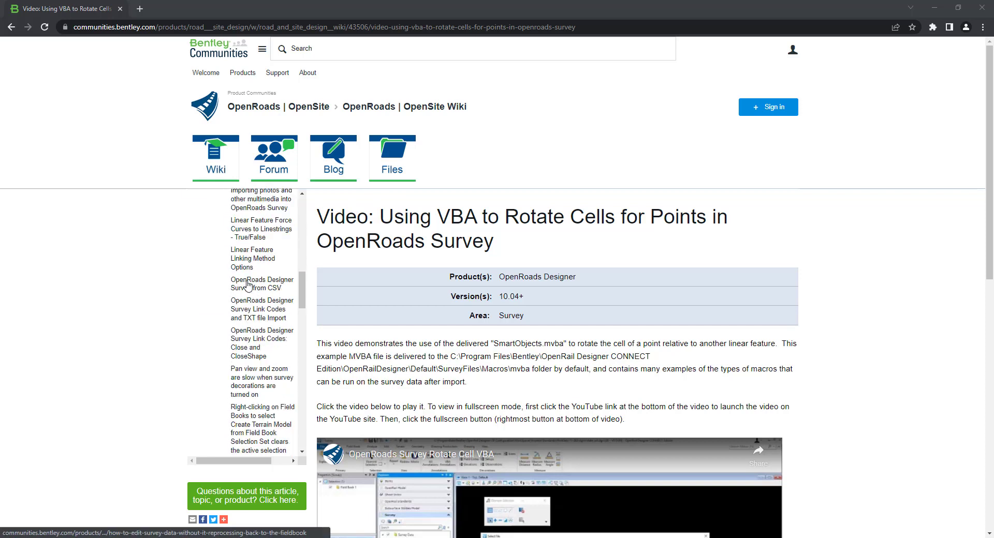
scroll(247, 284, "down", 4)
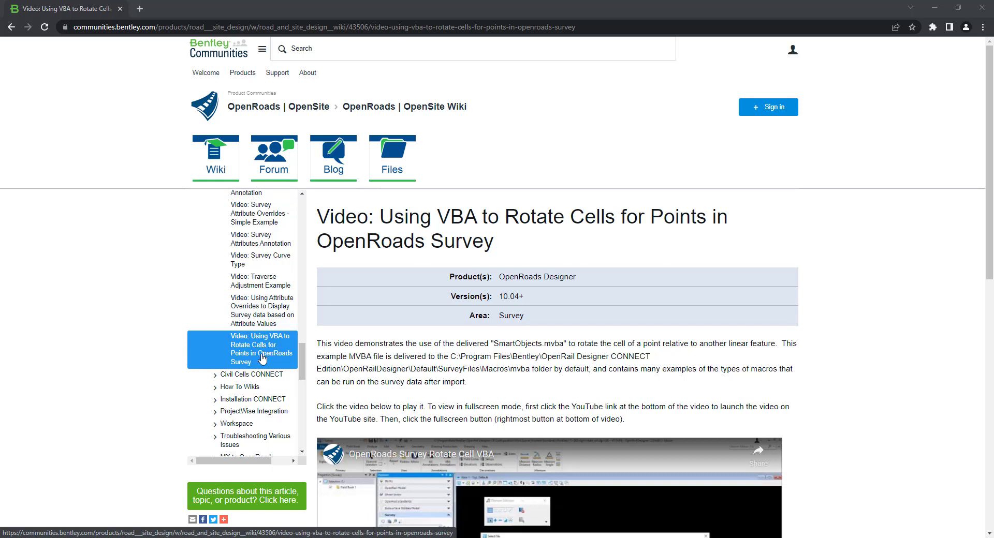
scroll(516, 312, "down", 3)
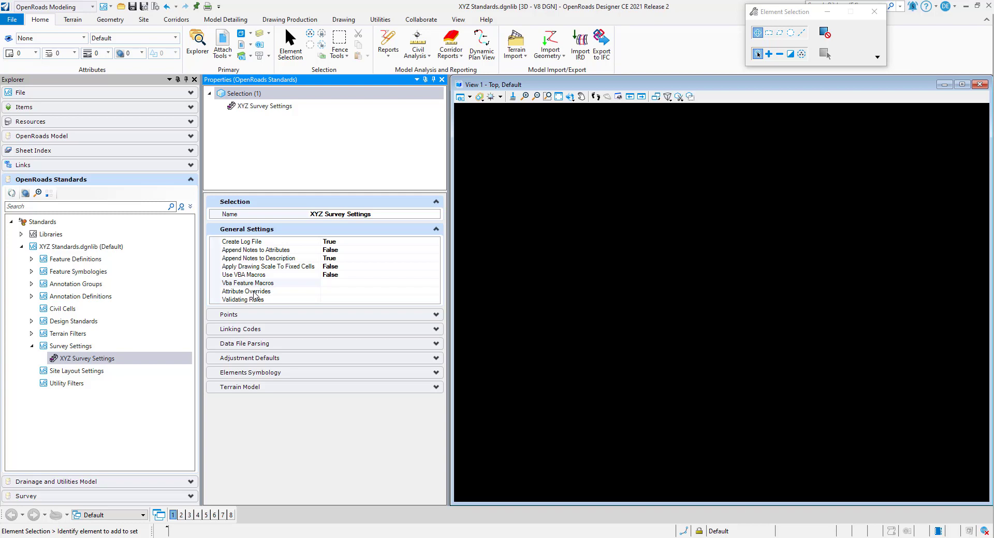
- Import Tree.xml from the Feature Definitions folder into the attribute overrides of XYZ Survey Settings
left_click(422, 292)
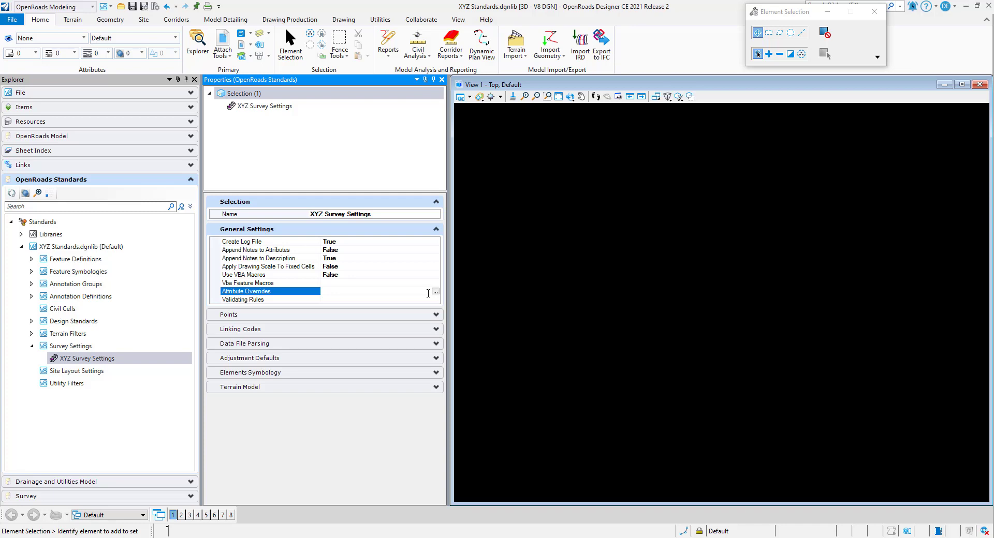
left_click(332, 313)
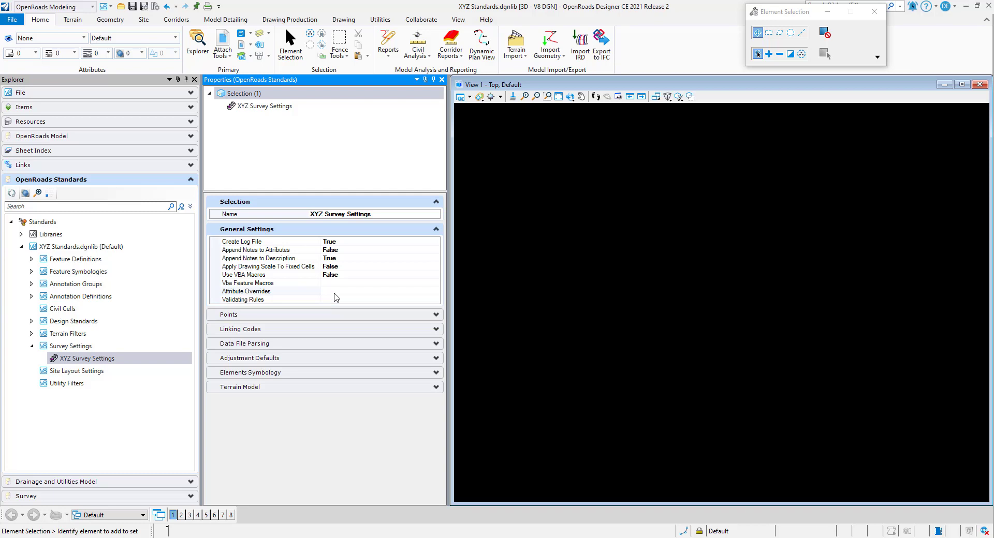
left_click(336, 295)
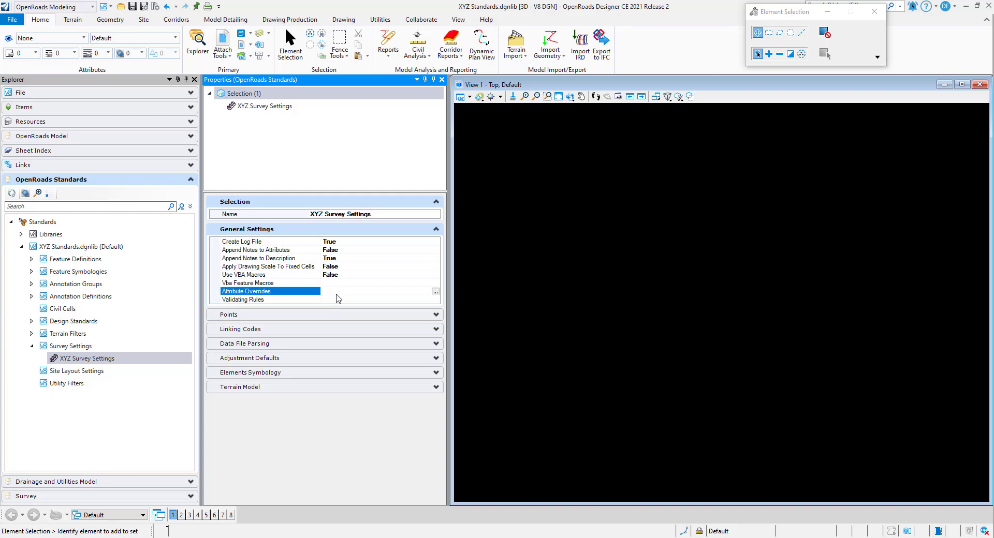
left_click(435, 293)
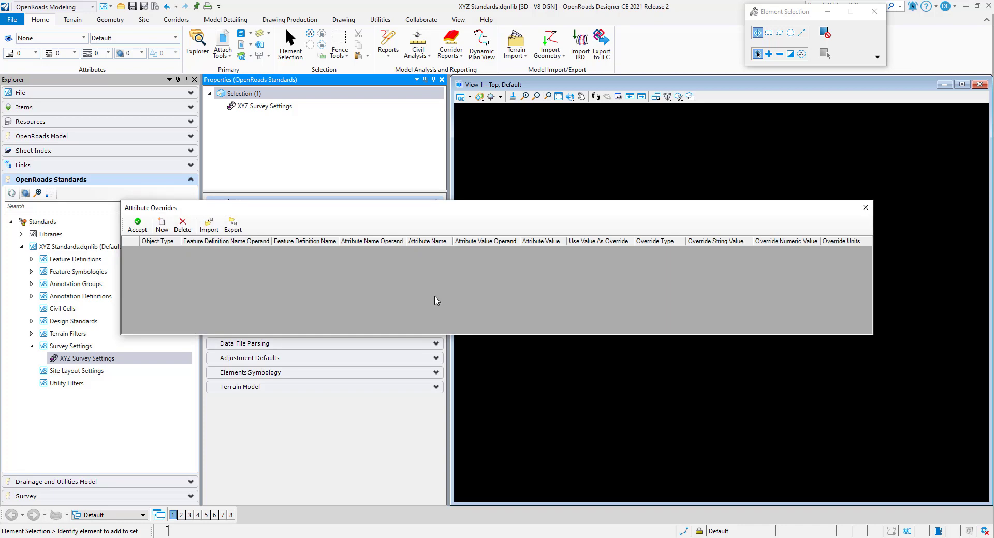
left_click(209, 226)
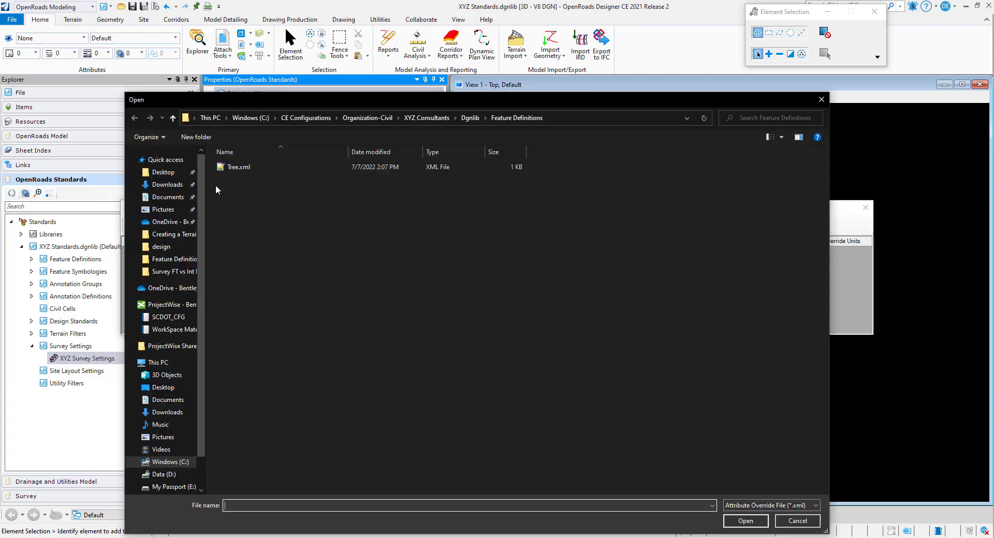
double_click(228, 167)
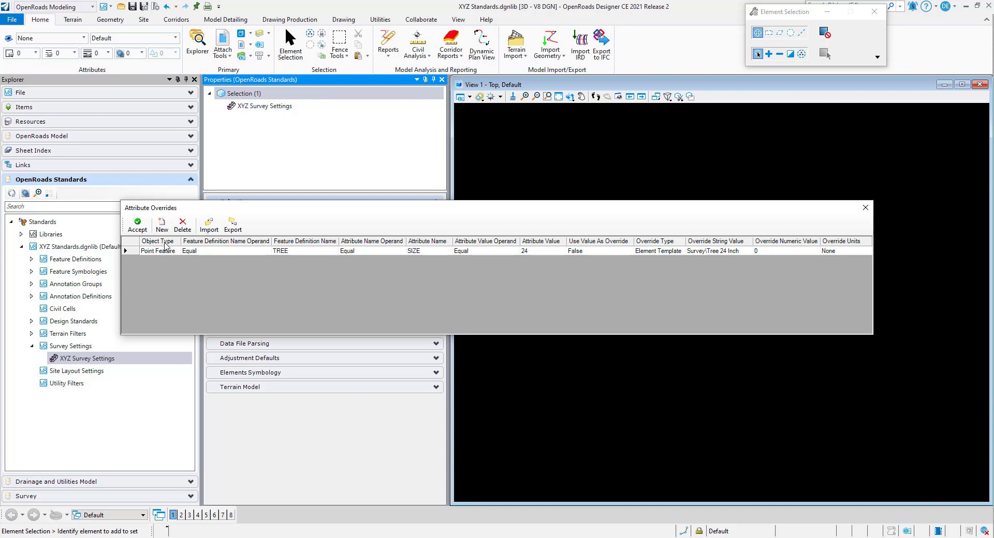
- Review the object type options of the TREE attribute override and keep Point Feature
left_click(169, 254)
left_click(172, 252)
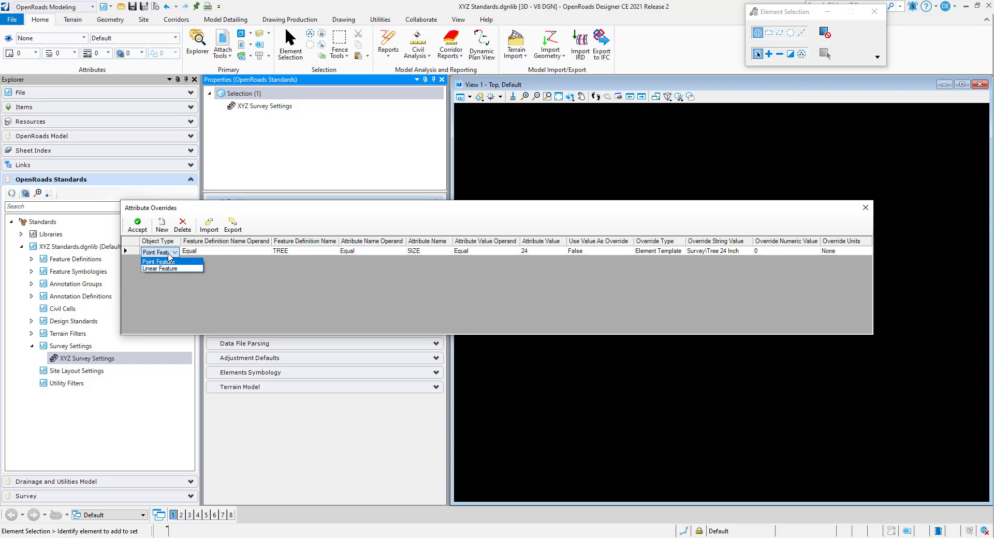
left_click(169, 259)
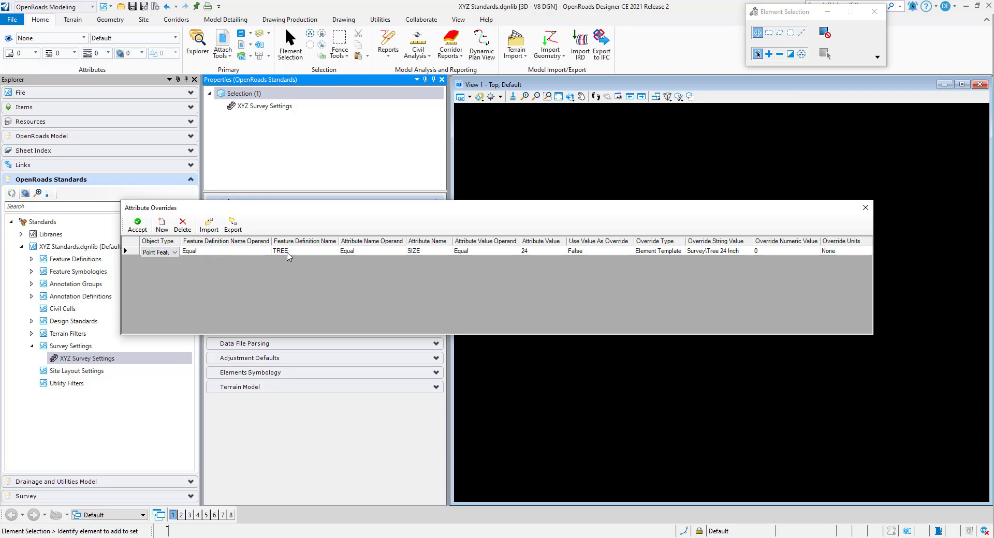
- Review the override type options of the TREE override, keep Element Template with Survey\Tree 24 Inch, and accept the attribute overrides
left_click(287, 251)
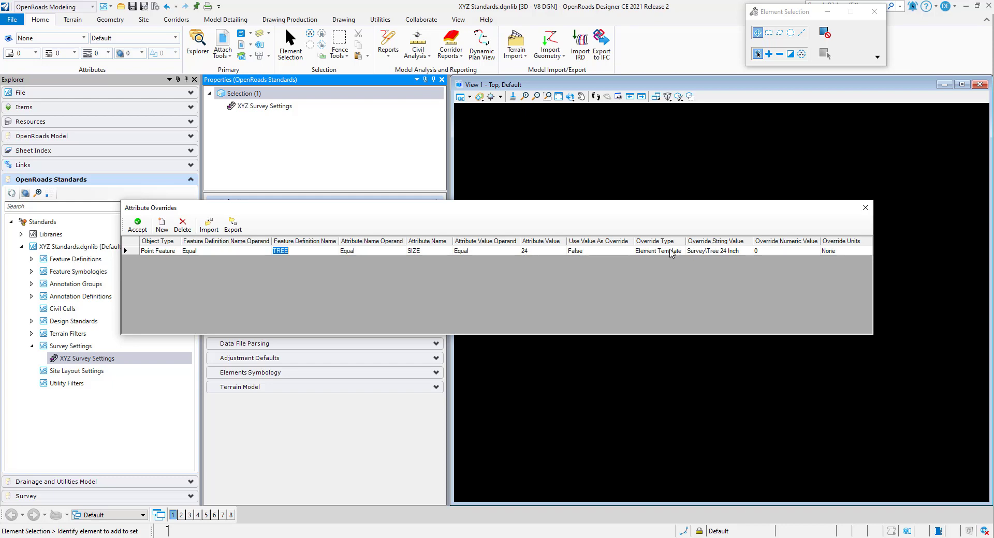
left_click(678, 253)
left_click(678, 252)
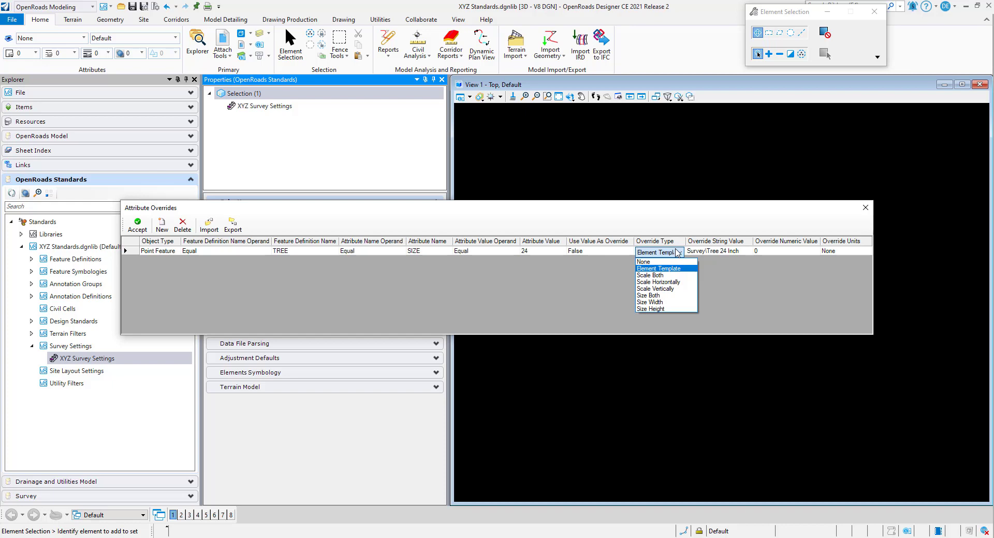
left_click(673, 253)
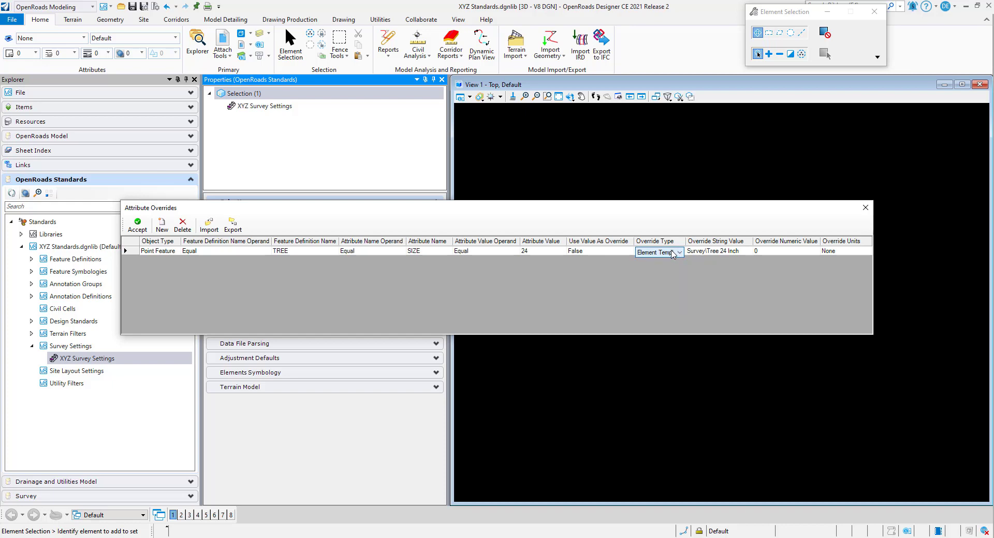
left_click(741, 252)
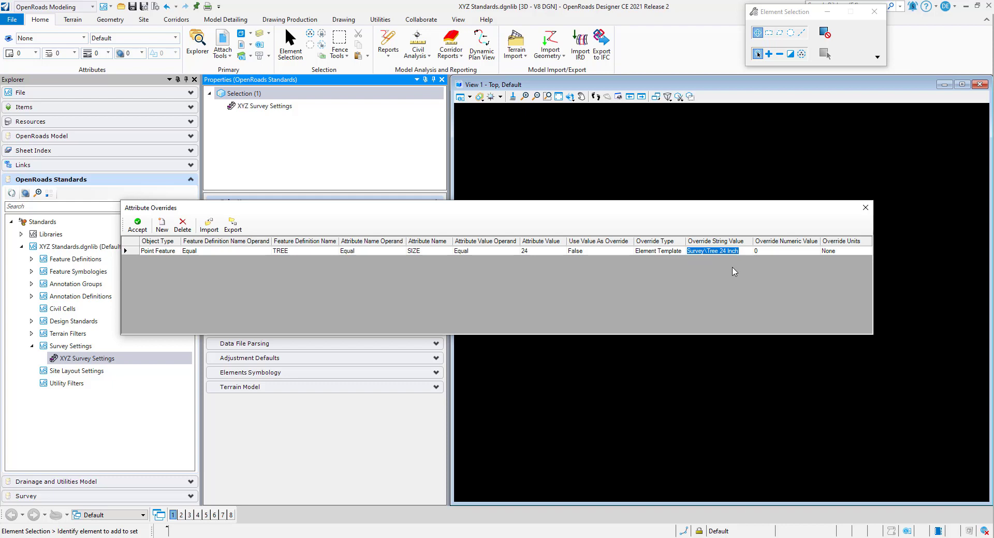
left_click(746, 251)
left_click(138, 223)
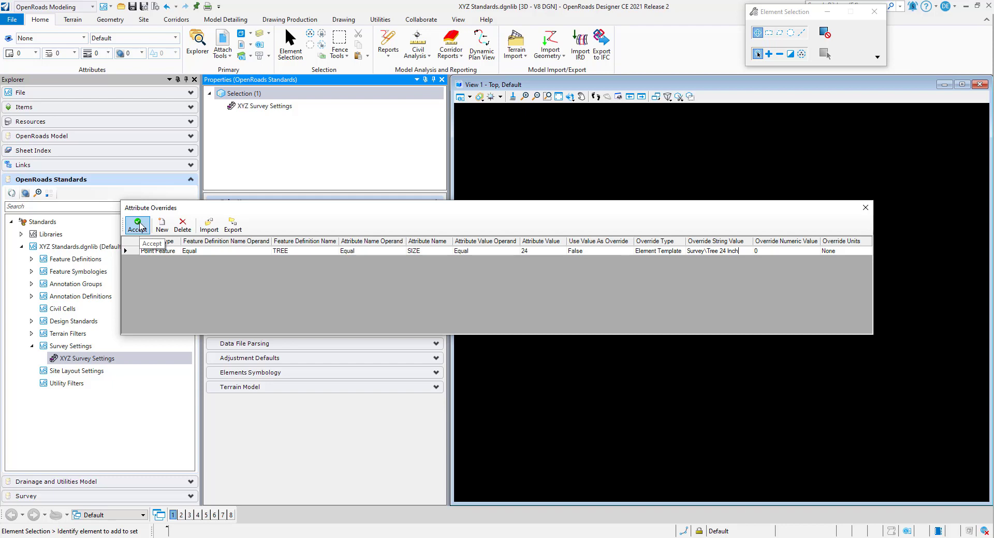
left_click(138, 224)
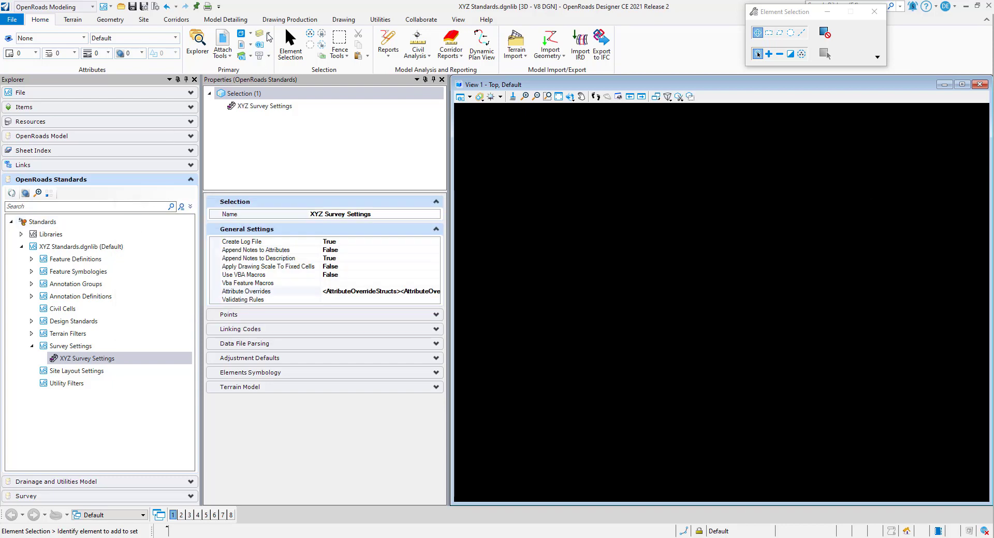
- Add a new validating rule to XYZ Survey Settings with Point Feature as the object type
left_click(279, 302)
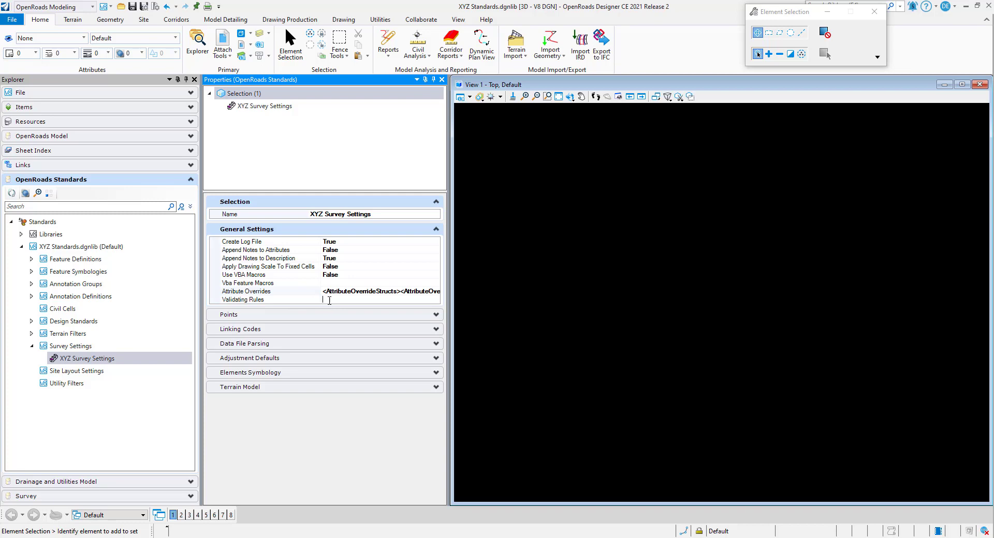
left_click(363, 299)
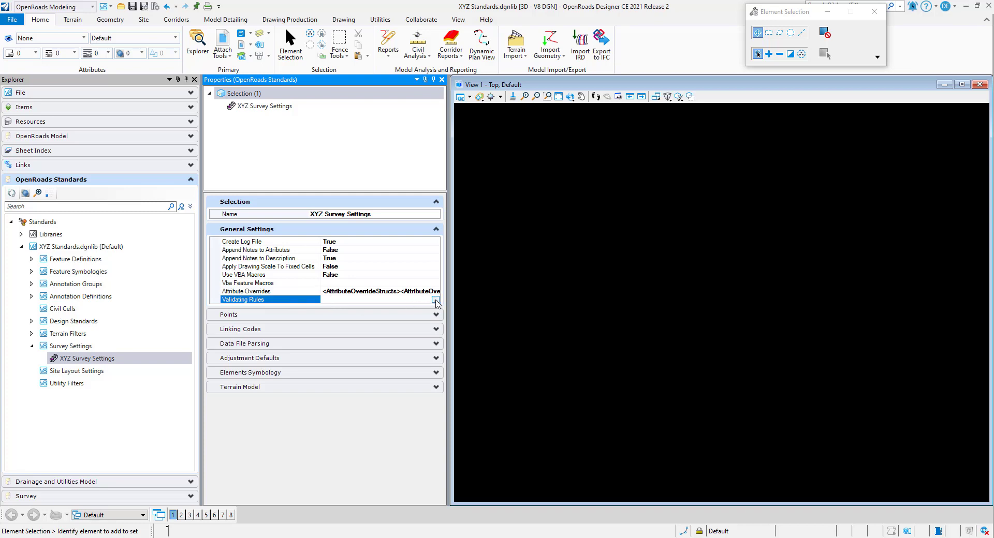
left_click(435, 300)
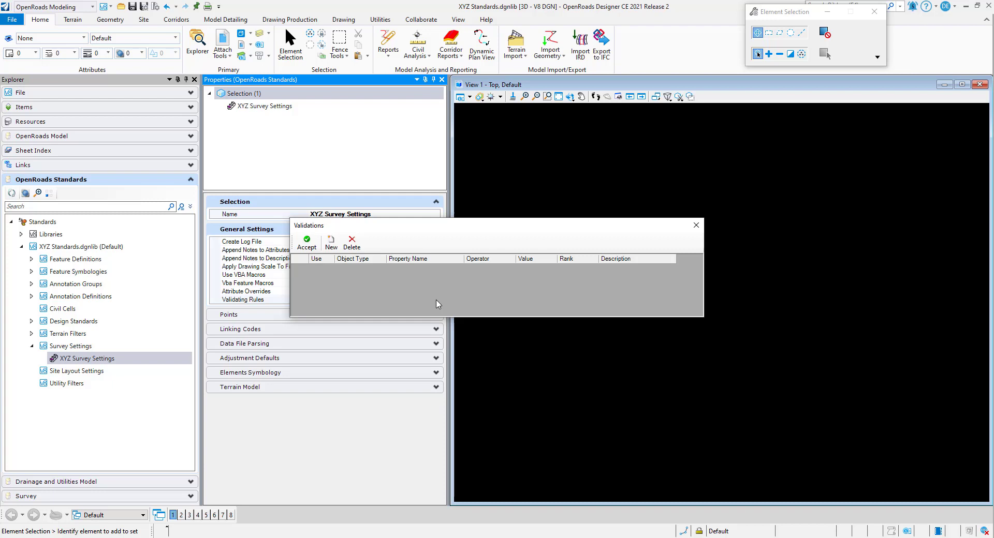
left_click(330, 243)
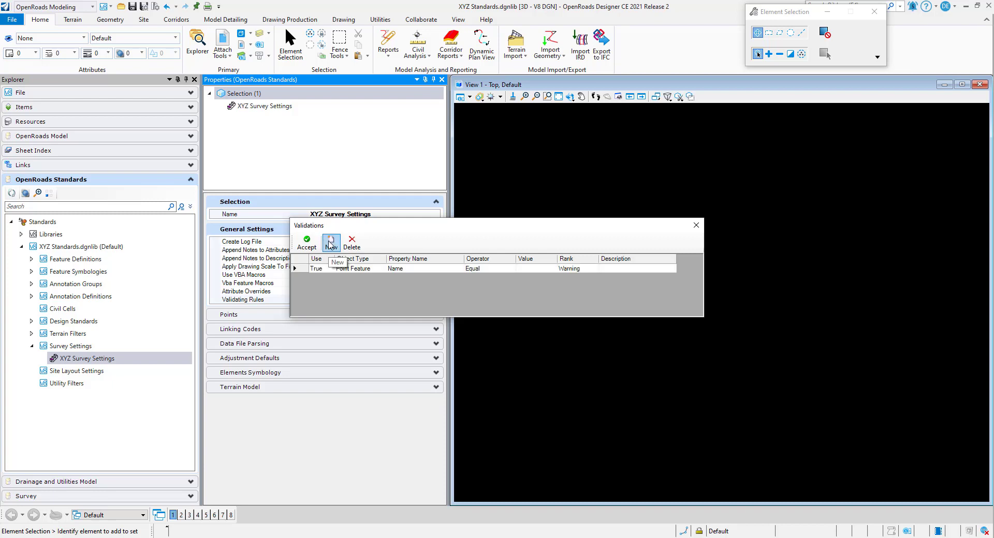
left_click(380, 270)
left_click(380, 269)
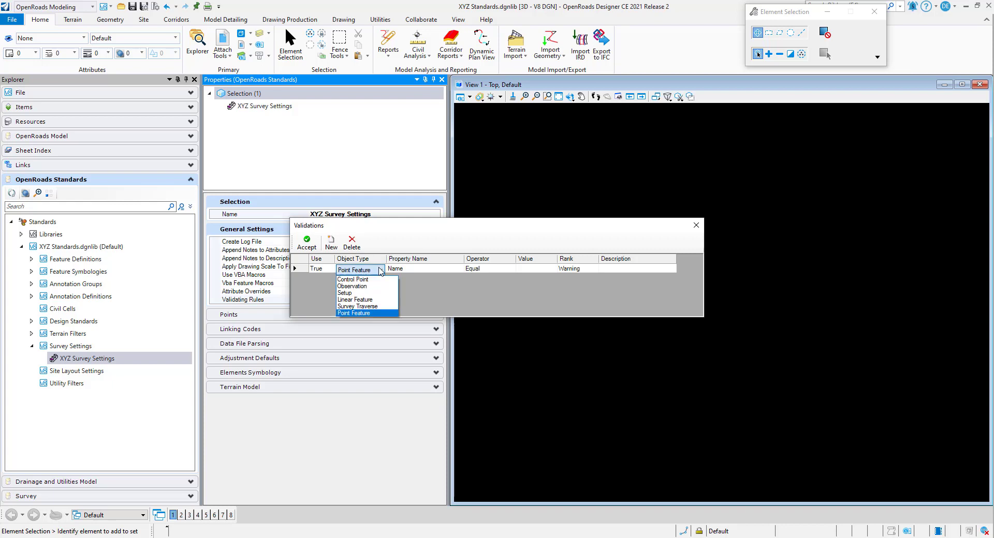
left_click(375, 314)
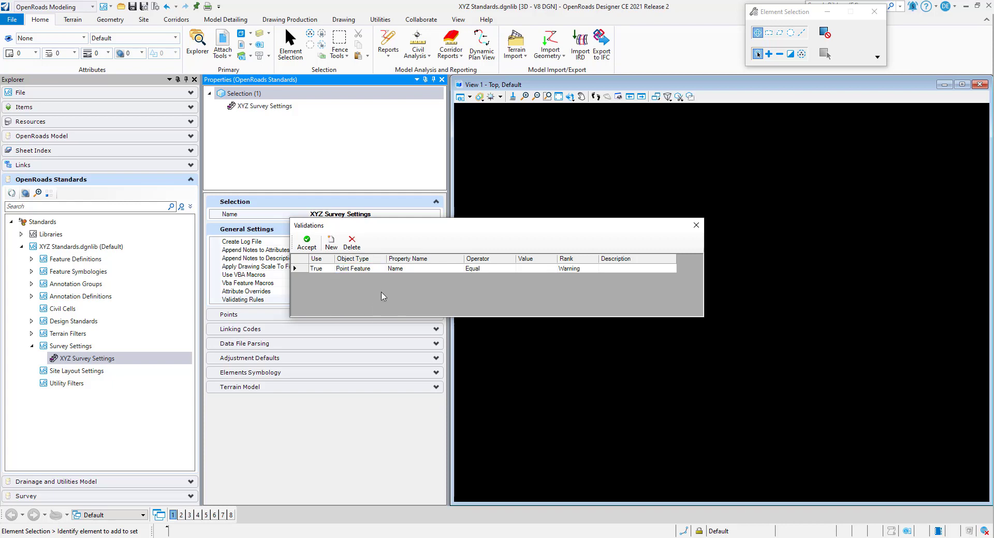
- Set the validating rule's condition to Elevation Greater than 10000
left_click(425, 271)
left_click(426, 270)
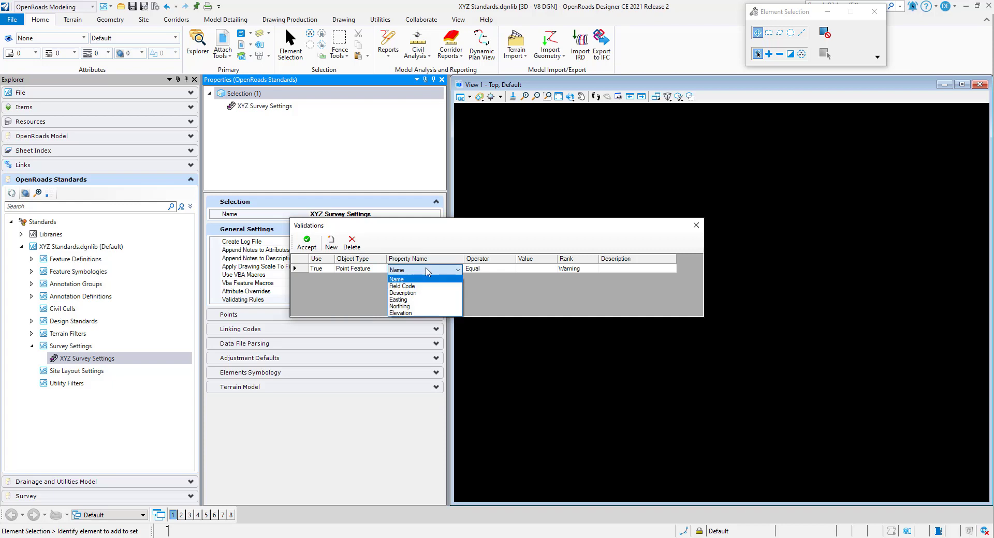
left_click(418, 313)
left_click(496, 271)
left_click(495, 270)
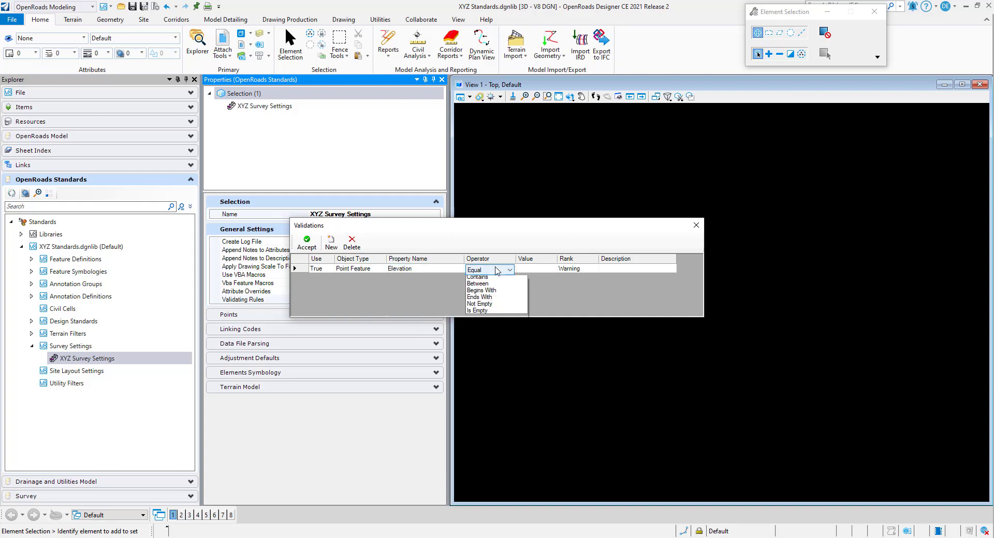
left_click(496, 285)
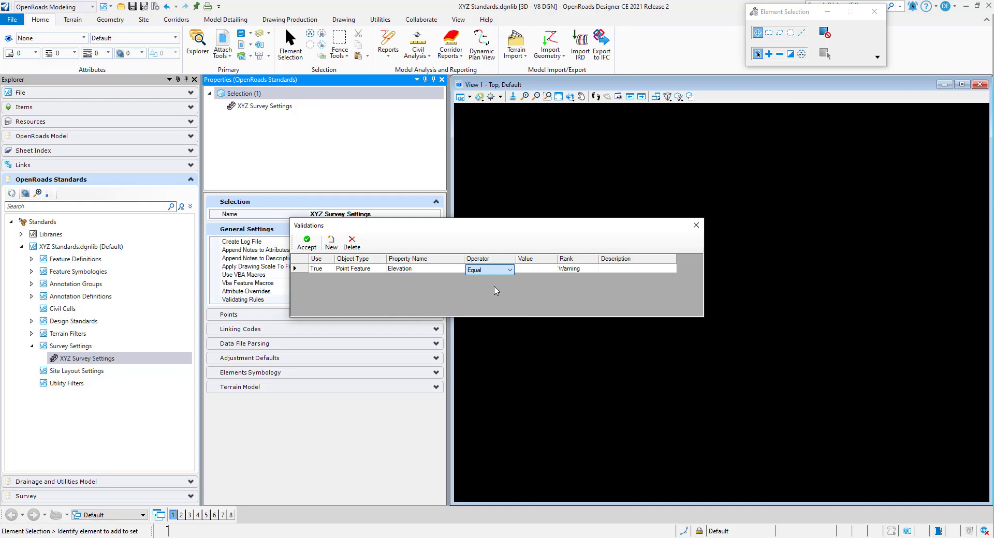
left_click(524, 268)
type("10000")
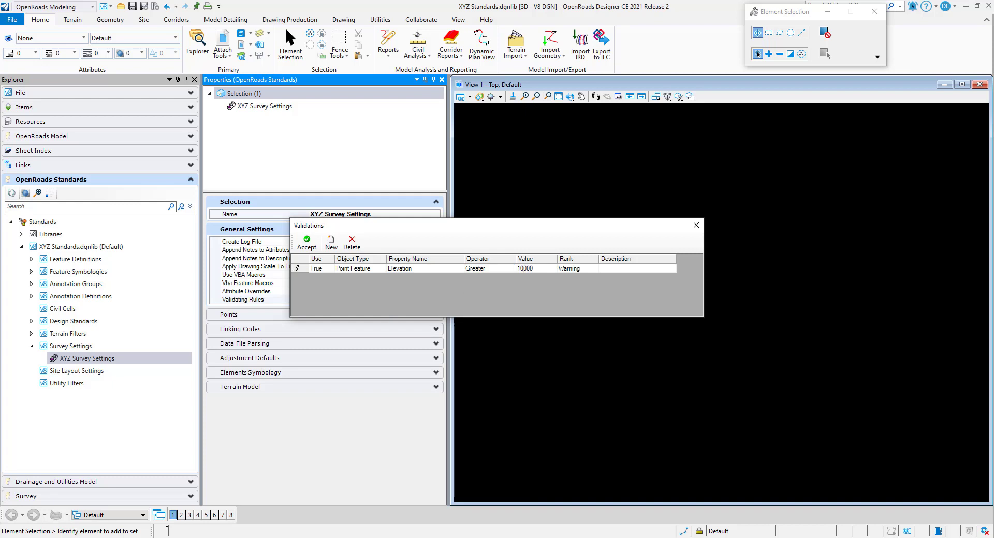
key("Tab")
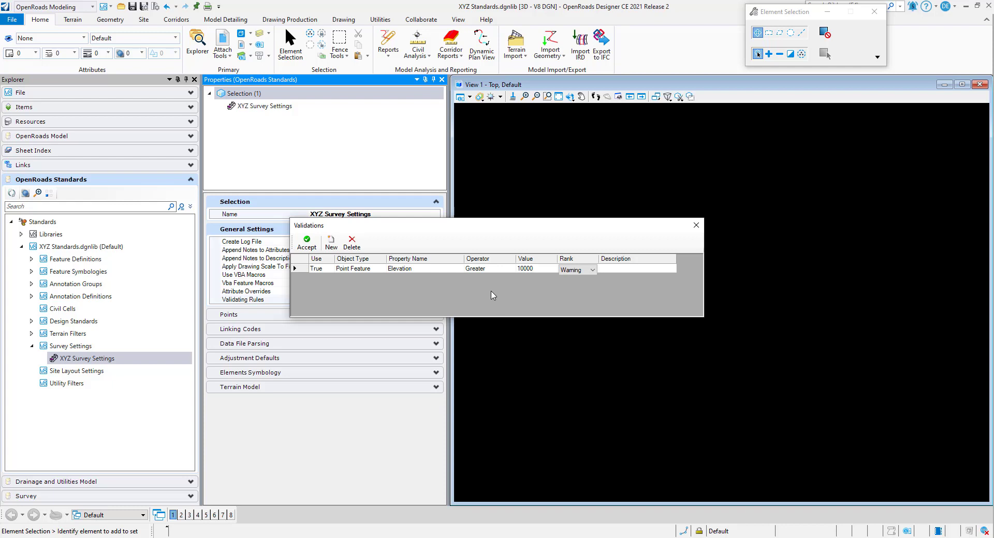
- Set the elevation rule's rank to Error and accept the validations
left_click(592, 269)
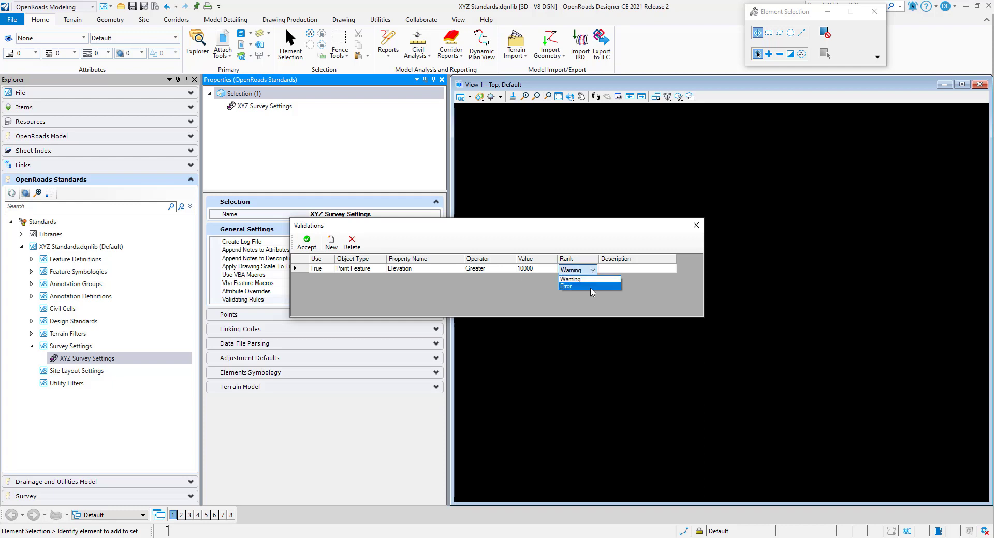
left_click(586, 287)
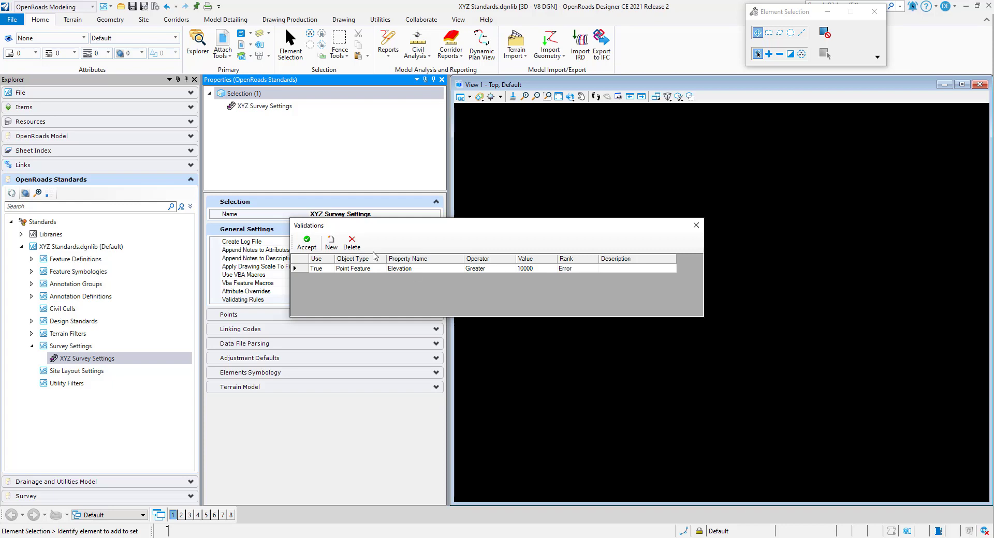
left_click(307, 242)
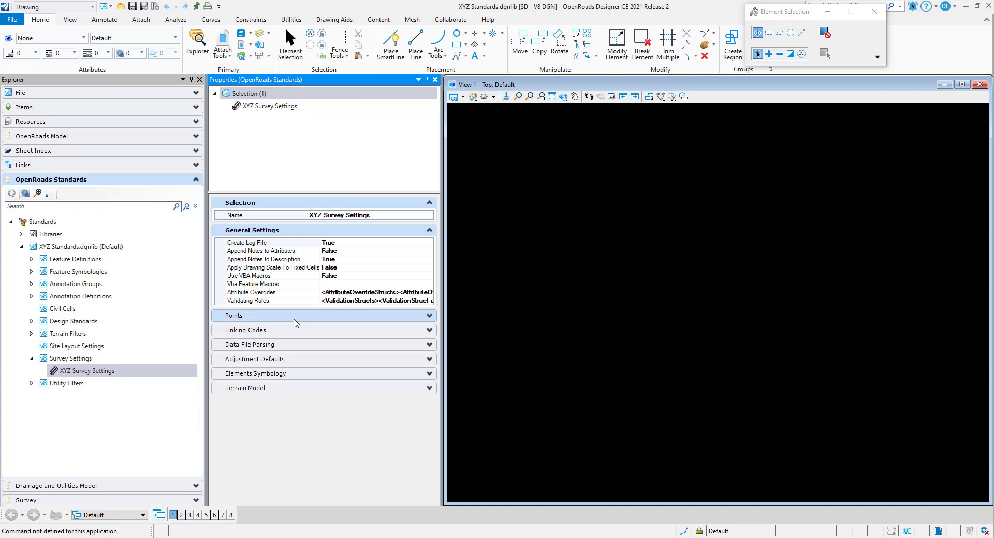
- Expand the Points and Linking Codes settings of XYZ Survey Settings
left_click(294, 319)
left_click(299, 352)
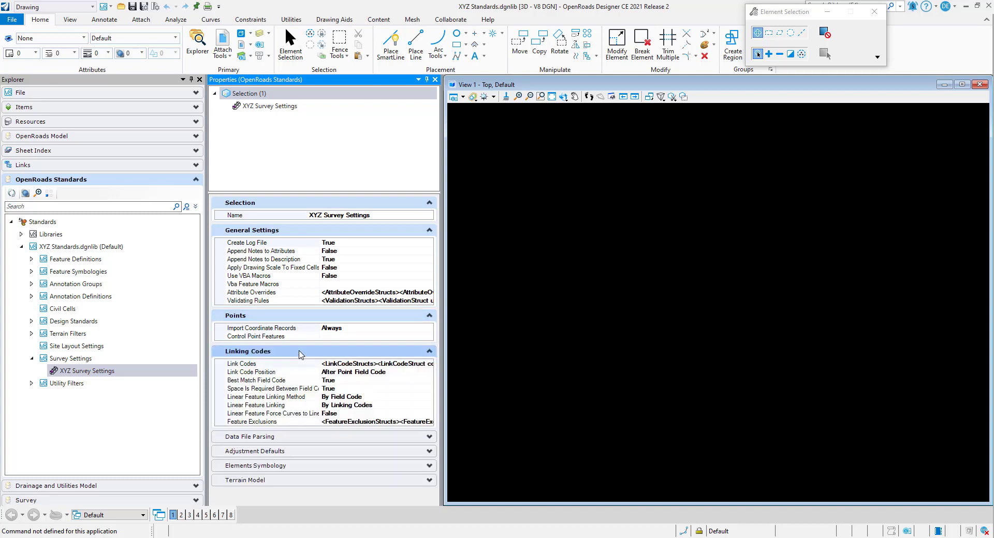